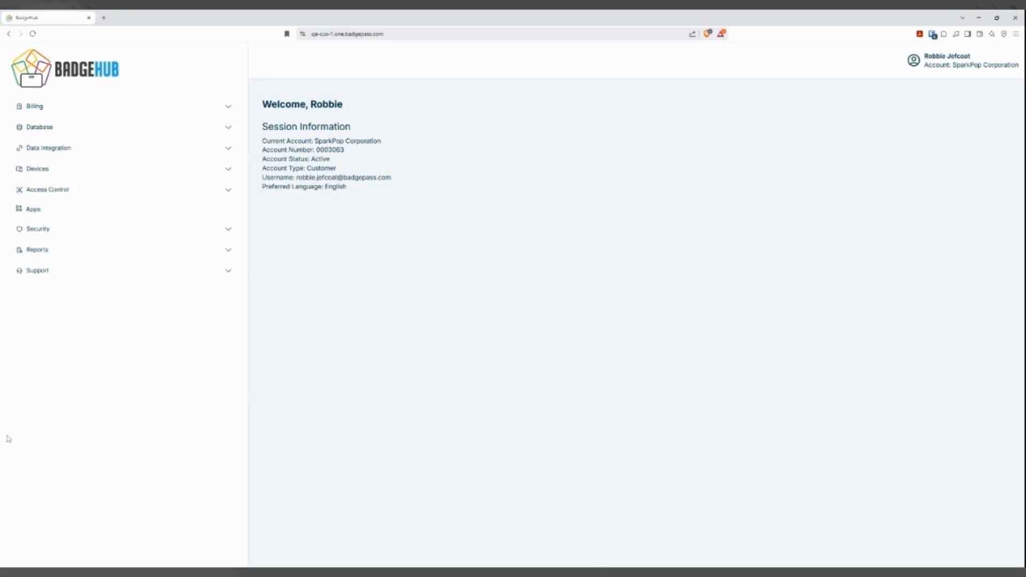
Create an app named Faculty with the Issuance app type and the FACULTY entity type.
click(42, 212)
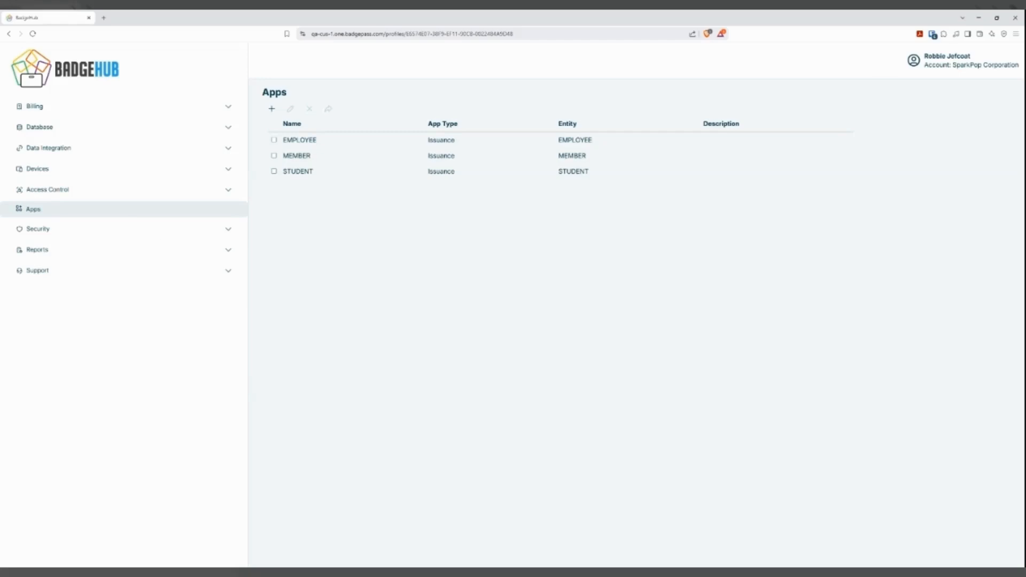
click(272, 109)
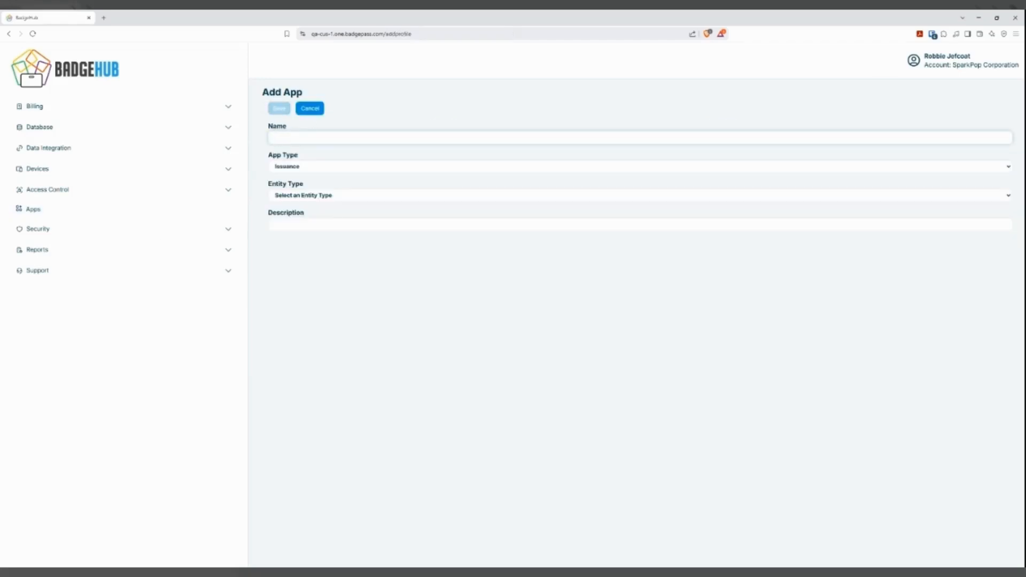
text(Faculty)
click(345, 172)
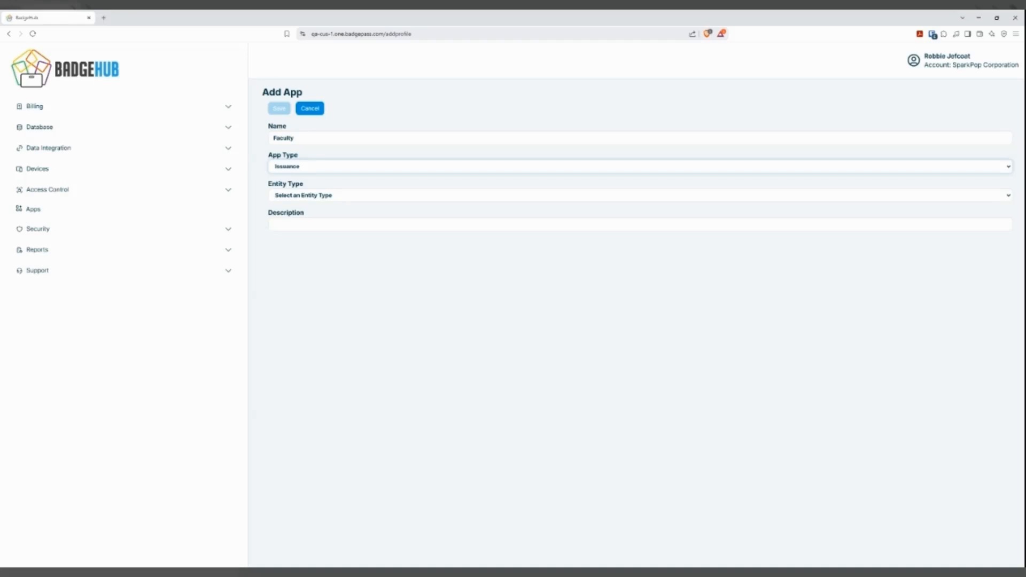
click(326, 196)
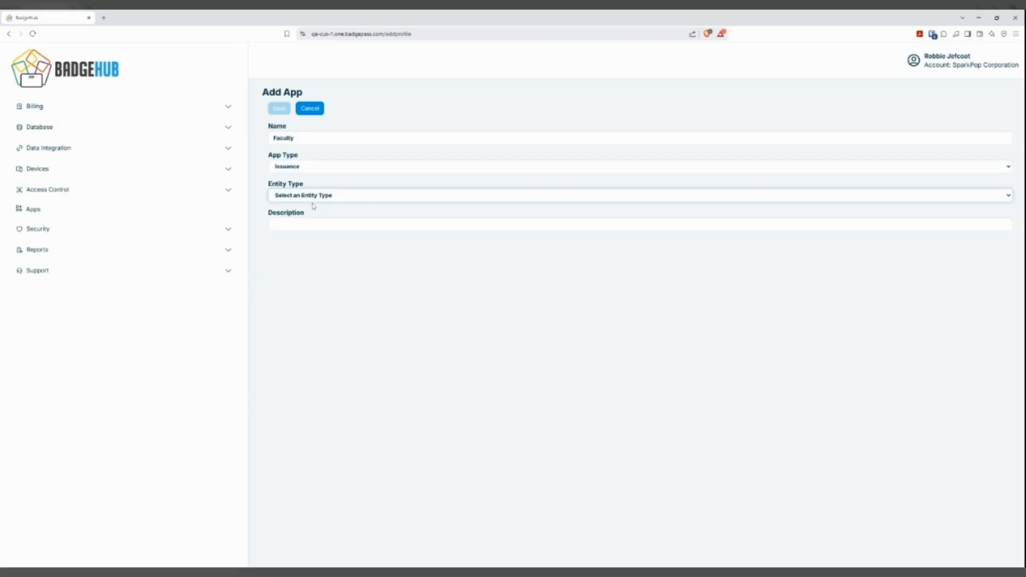
click(285, 245)
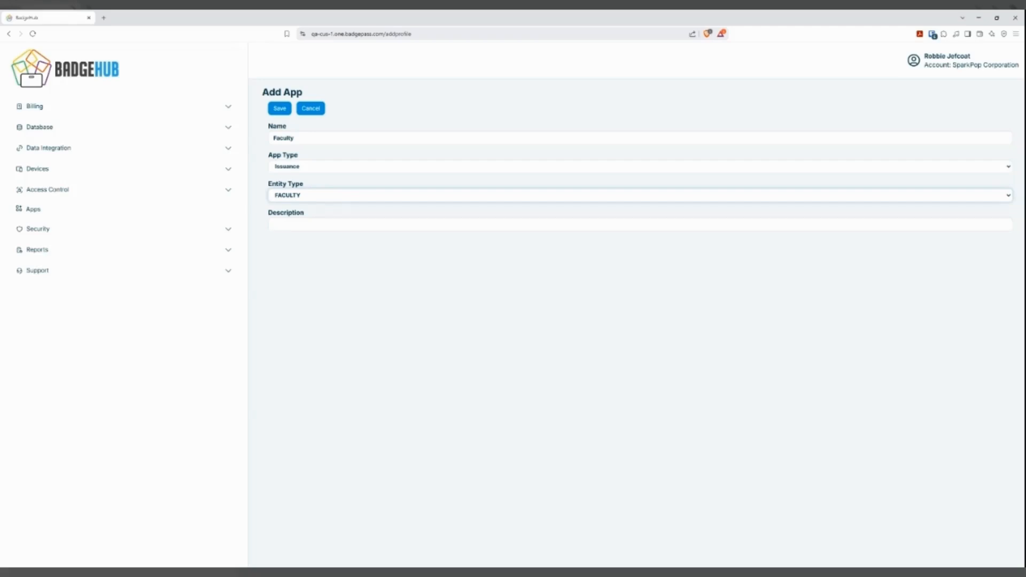
click(279, 109)
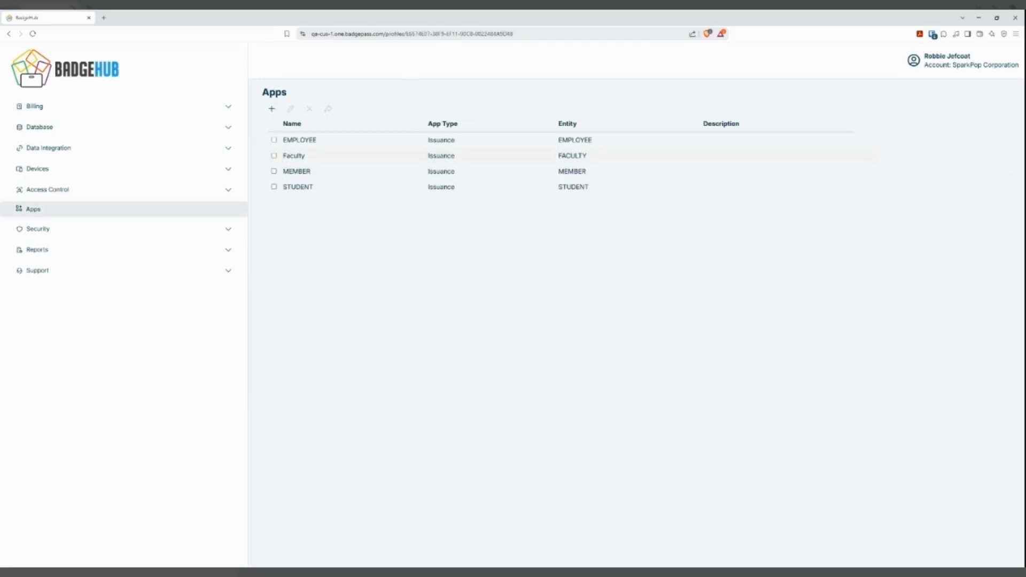
Open the Faculty app's phone layout and add a page titled "Enter Faculty Information".
click(294, 156)
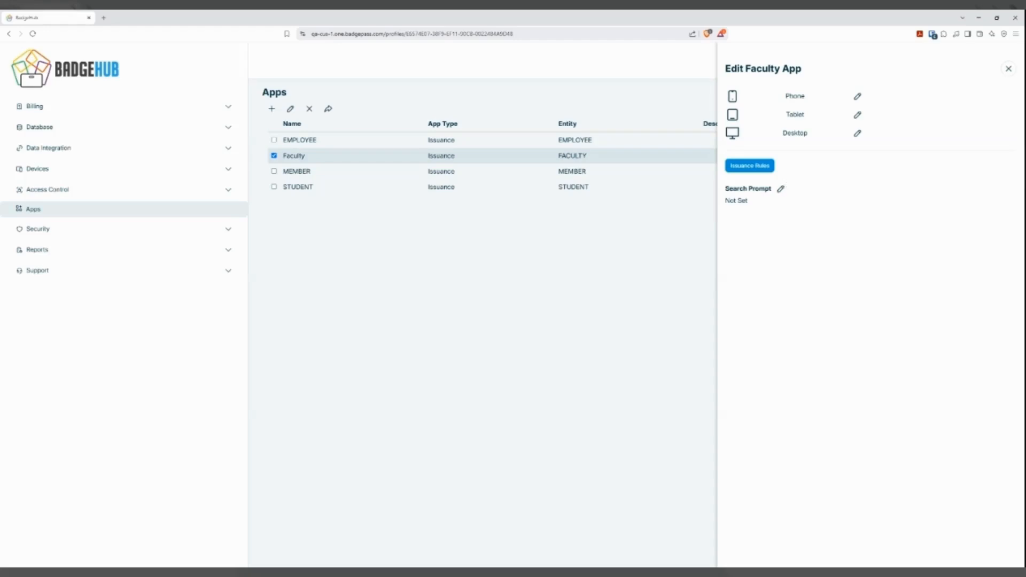
click(858, 98)
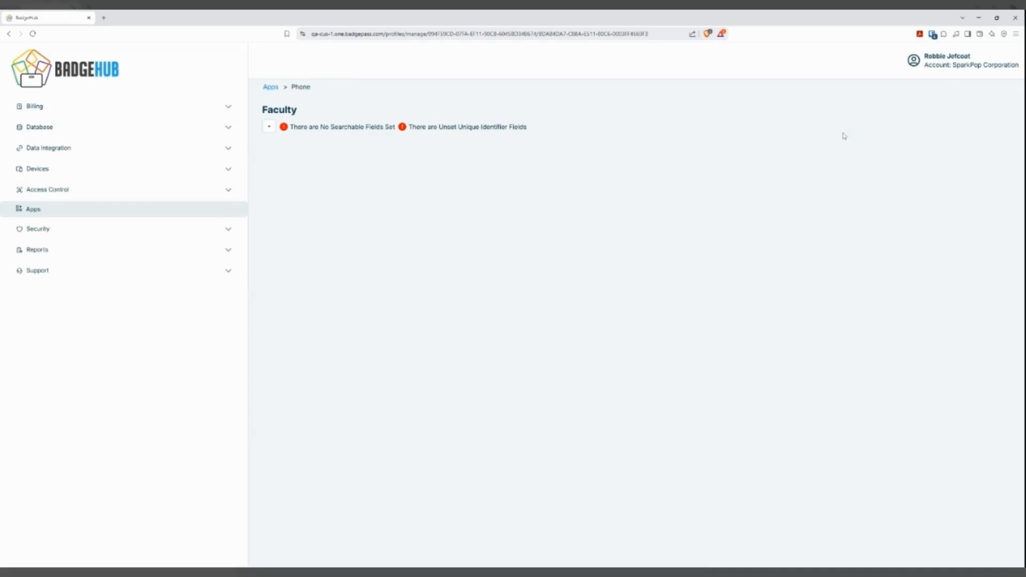
click(266, 129)
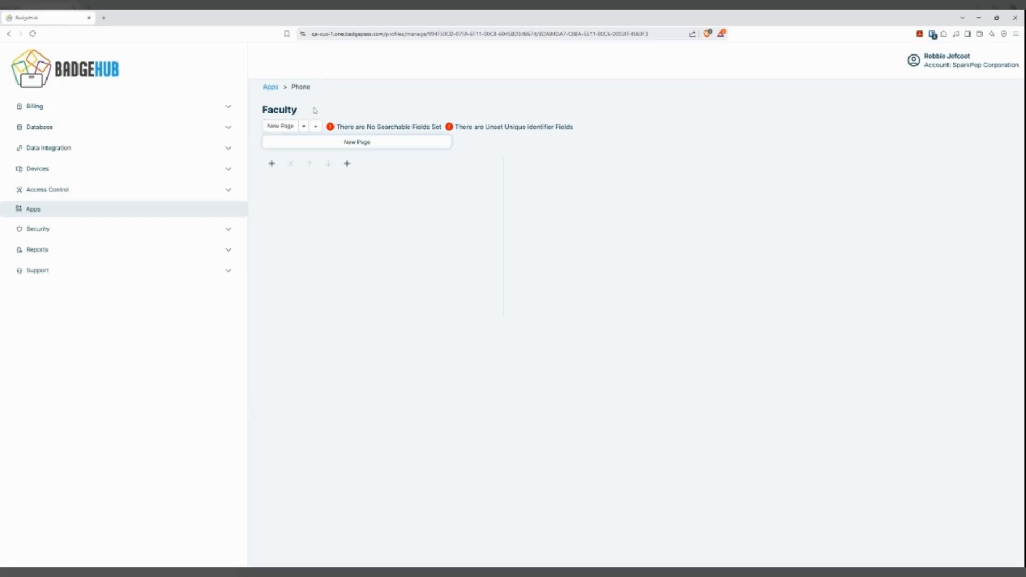
double_click(364, 141)
key(ctrl+a)
text(Ent)
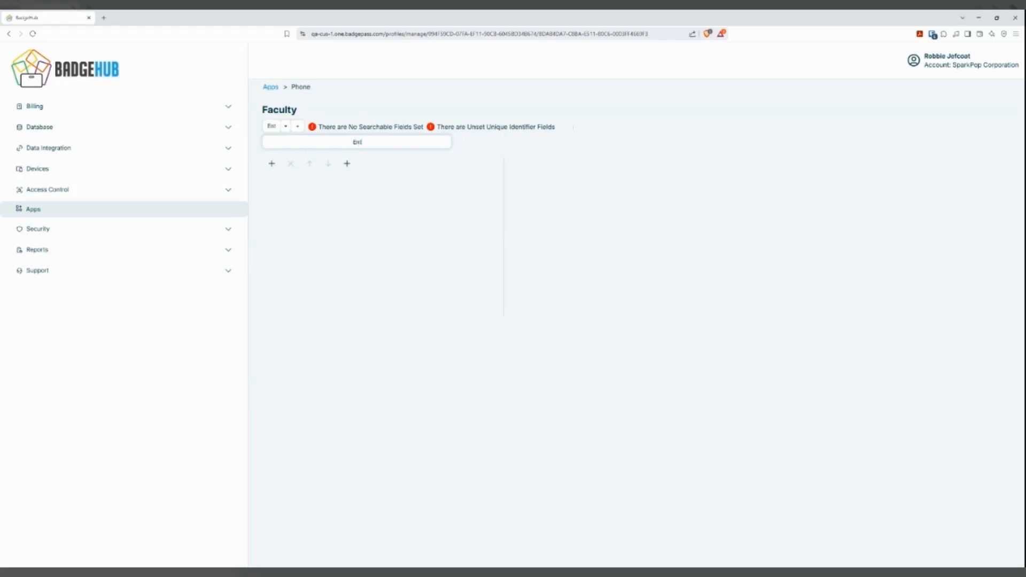
text(er Faculty Information)
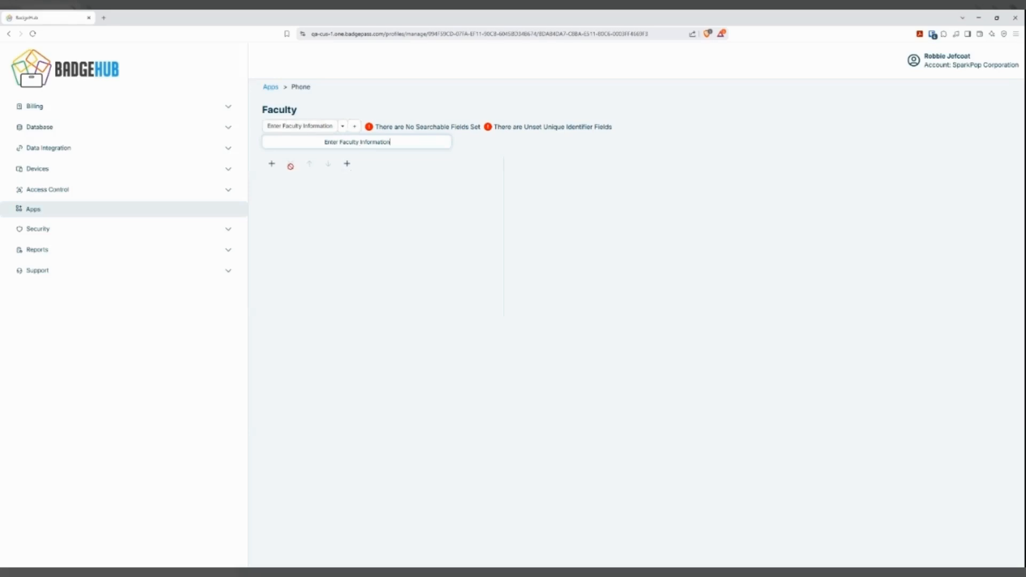
Add First Name and Last Name widgets to the Enter Faculty Information page.
click(269, 163)
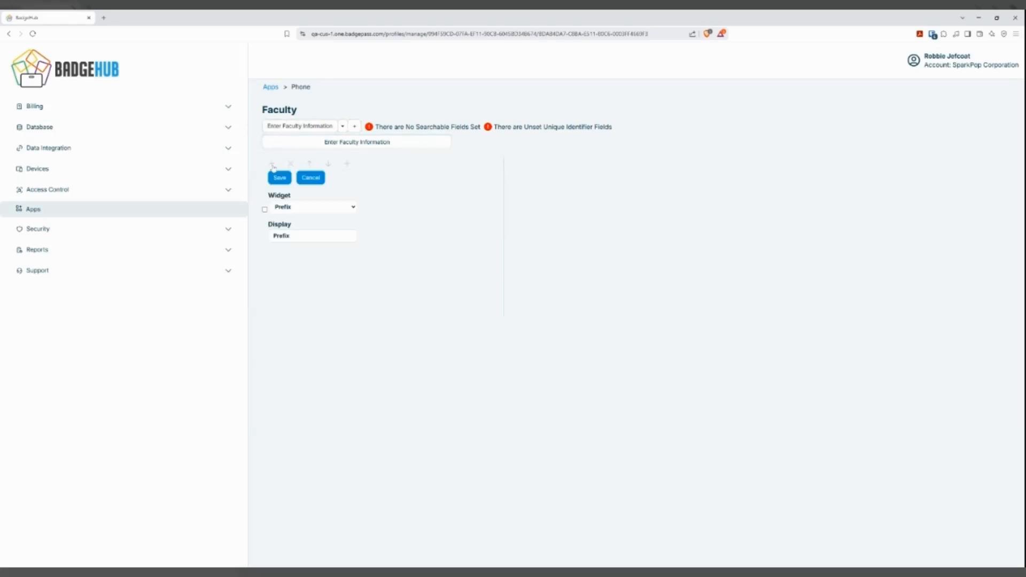
click(339, 216)
click(285, 181)
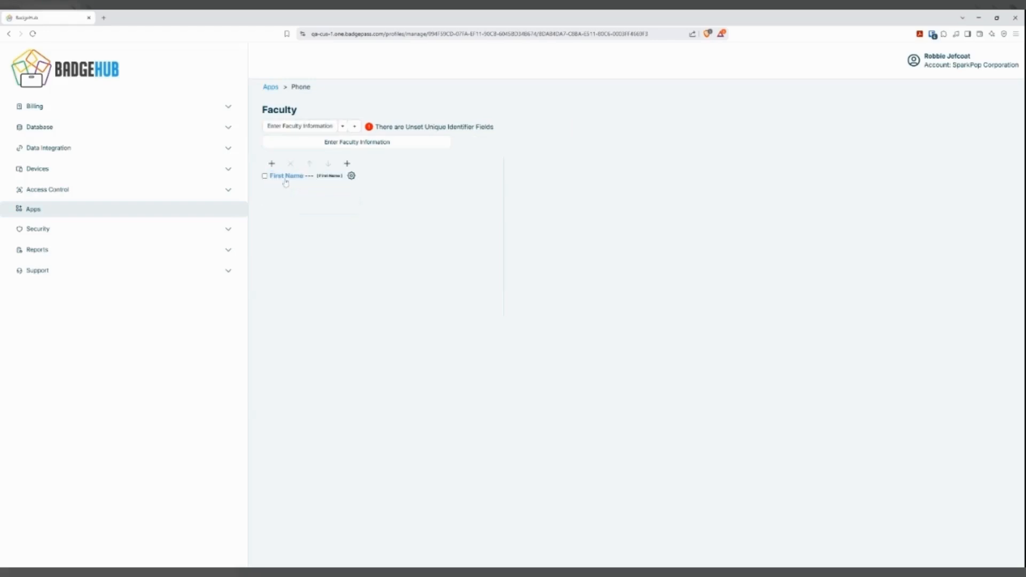
click(271, 164)
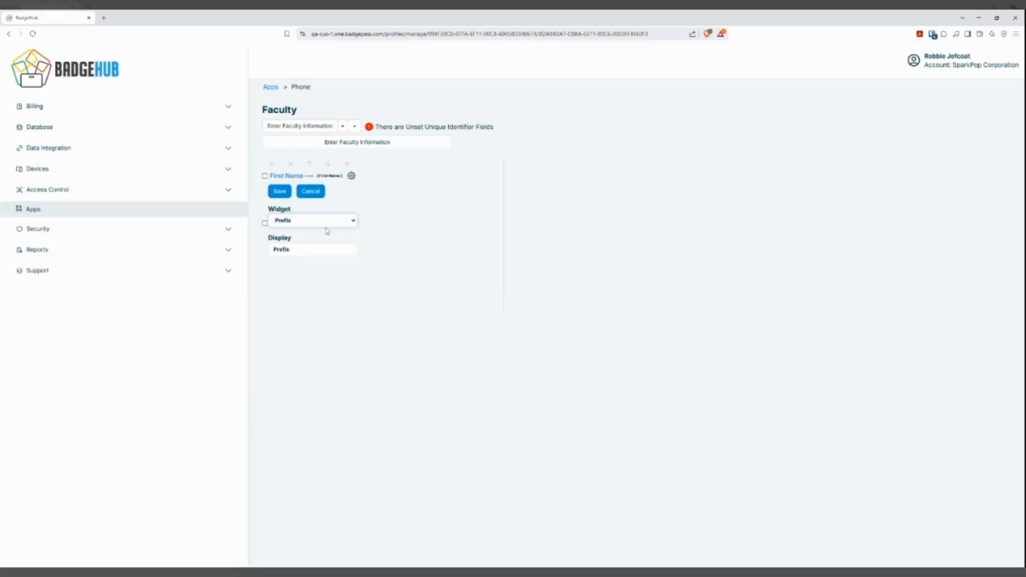
click(327, 230)
click(279, 191)
Add ID Number and Active Status widgets below the name widgets on the faculty page.
click(272, 164)
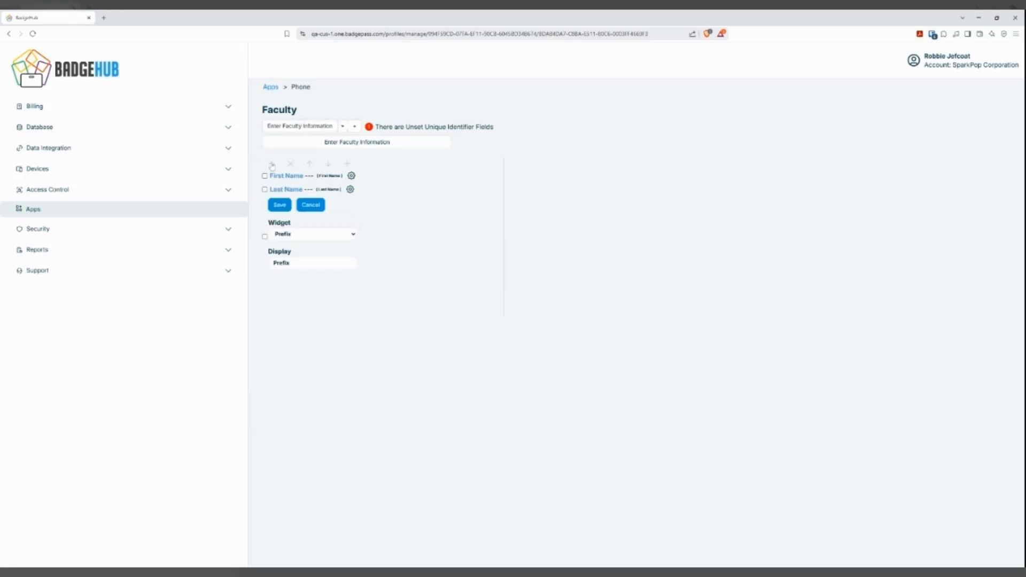
click(312, 234)
click(309, 246)
click(280, 204)
click(271, 164)
click(313, 247)
click(312, 259)
click(280, 218)
Add a Photo widget to the faculty page and move it up the list above ID Number.
click(272, 164)
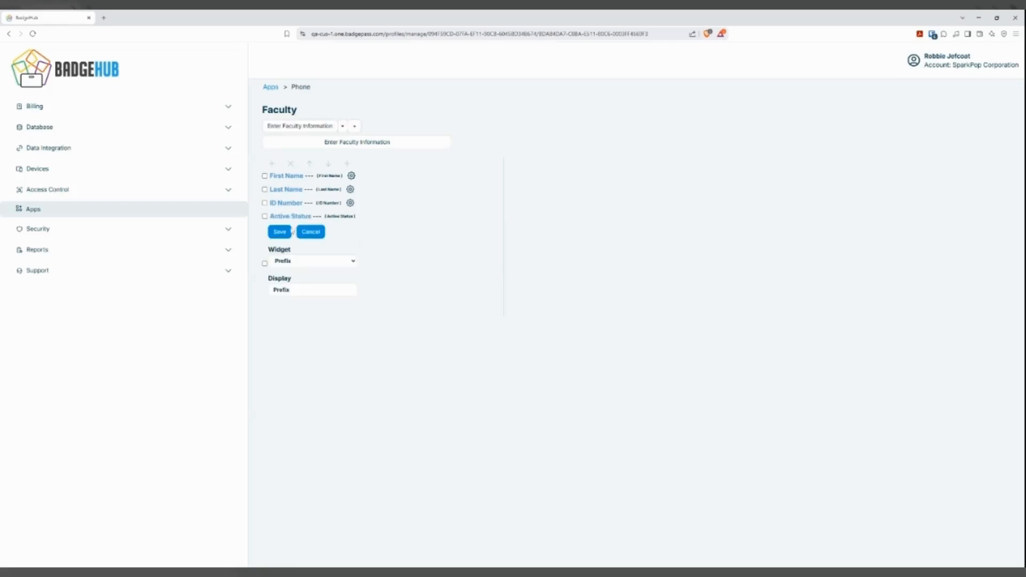
click(310, 232)
click(272, 164)
click(280, 232)
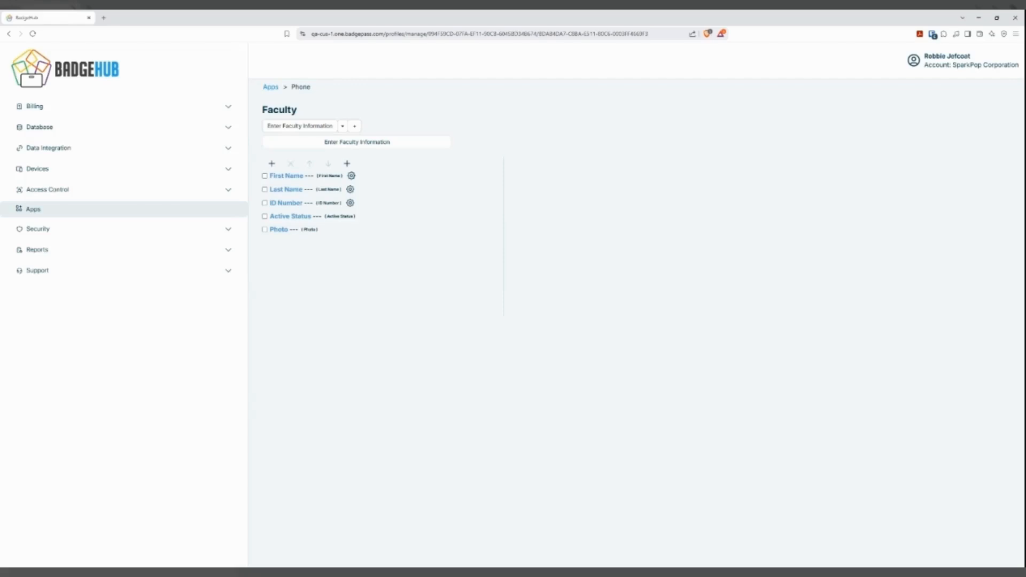
click(264, 229)
click(309, 164)
click(309, 164)
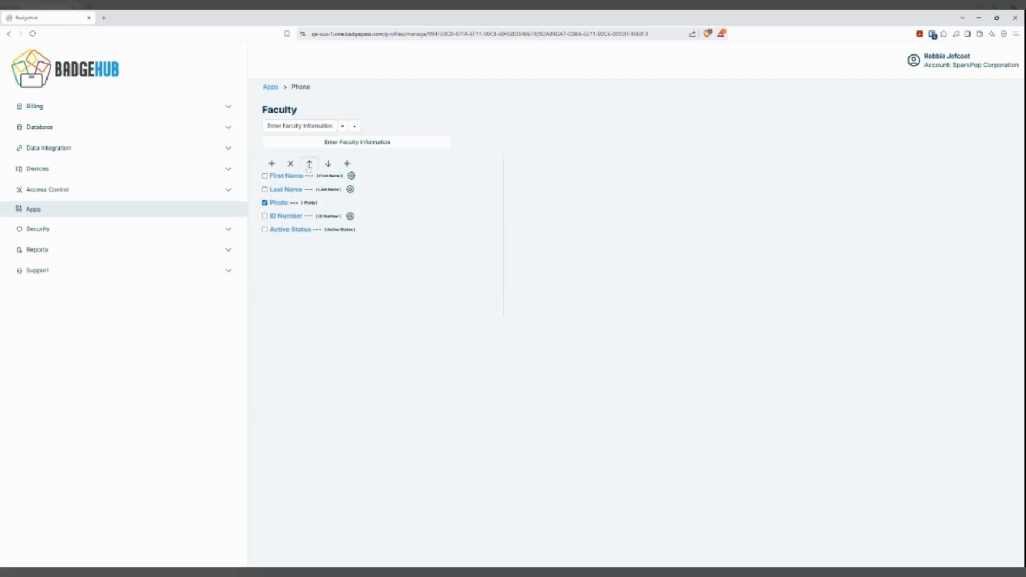
click(309, 165)
click(309, 164)
Add a second page with a Badge Preview widget to the phone layout and return to the apps list.
click(354, 126)
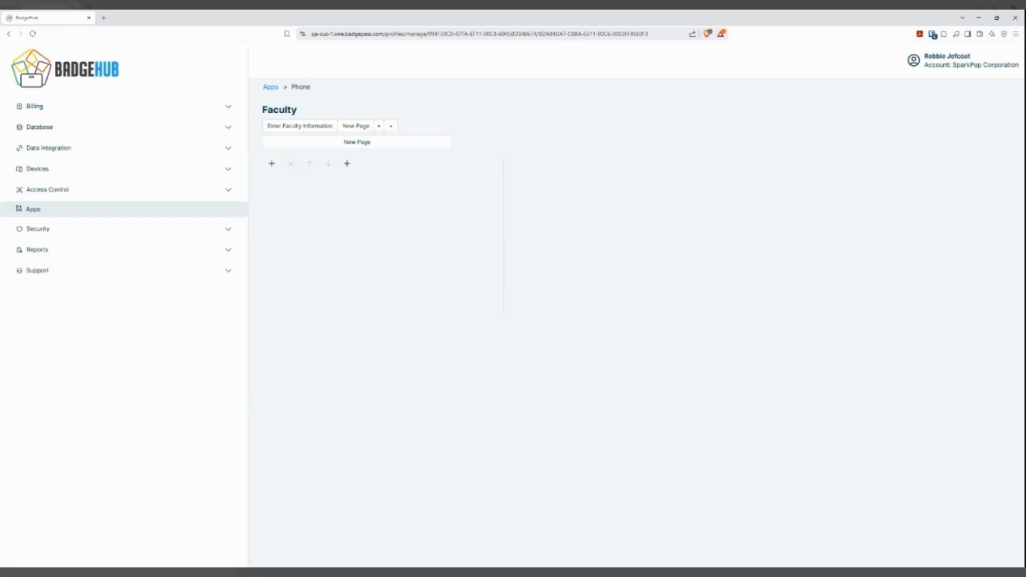
click(271, 164)
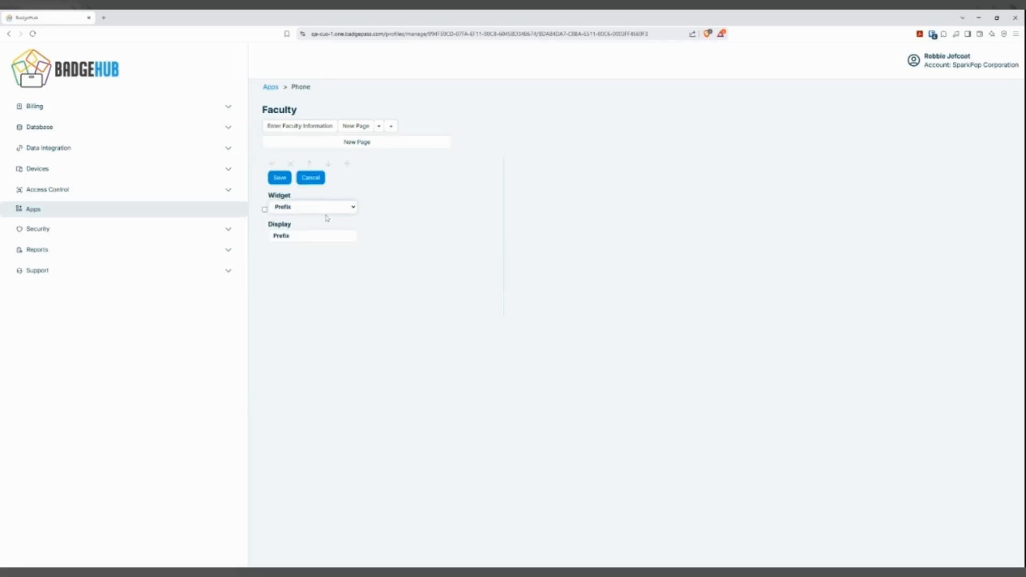
click(327, 218)
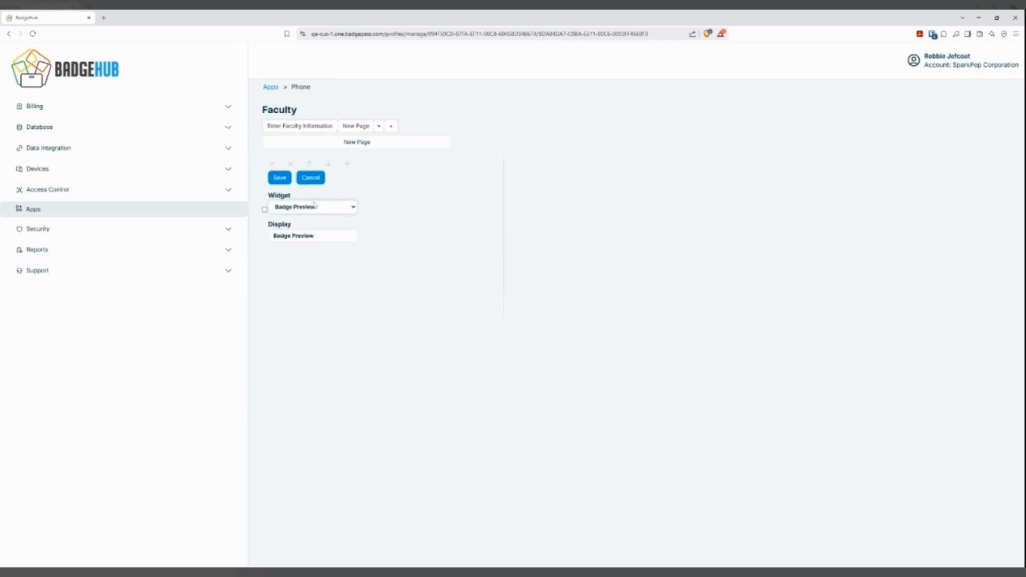
click(279, 178)
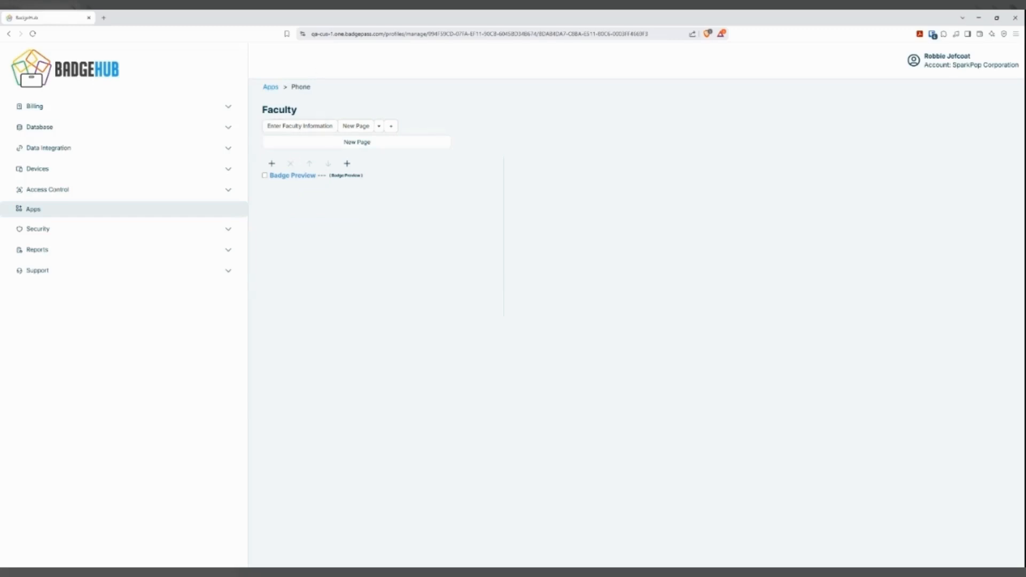
click(271, 88)
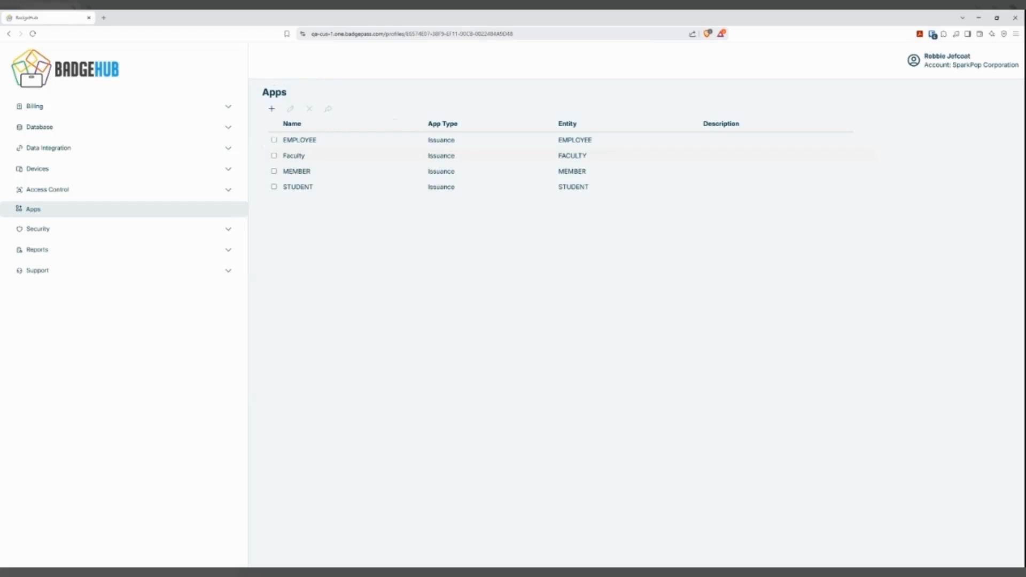
Add the Faculty app to the permissions of the signed-in administrator's user record.
click(293, 155)
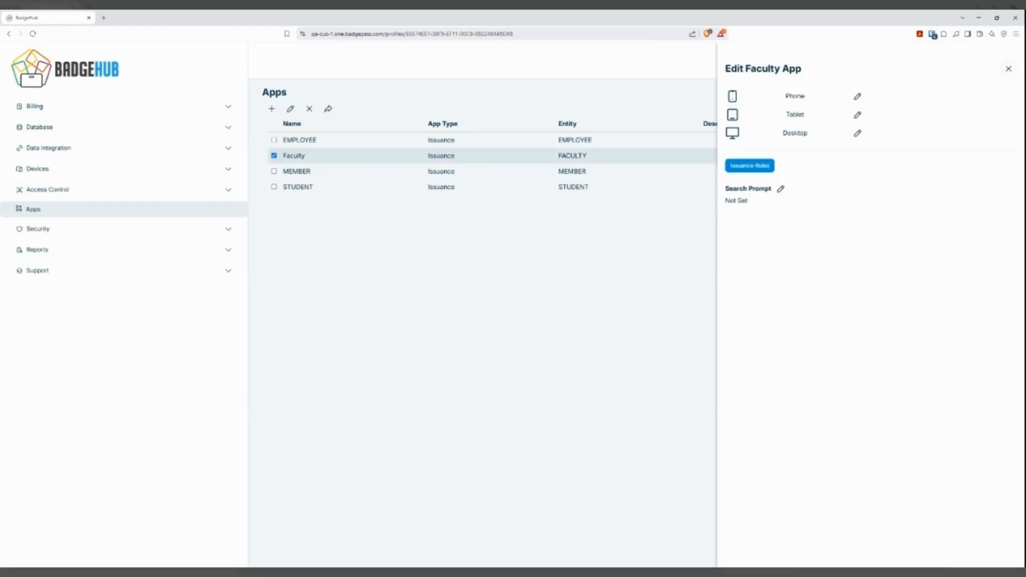
click(228, 231)
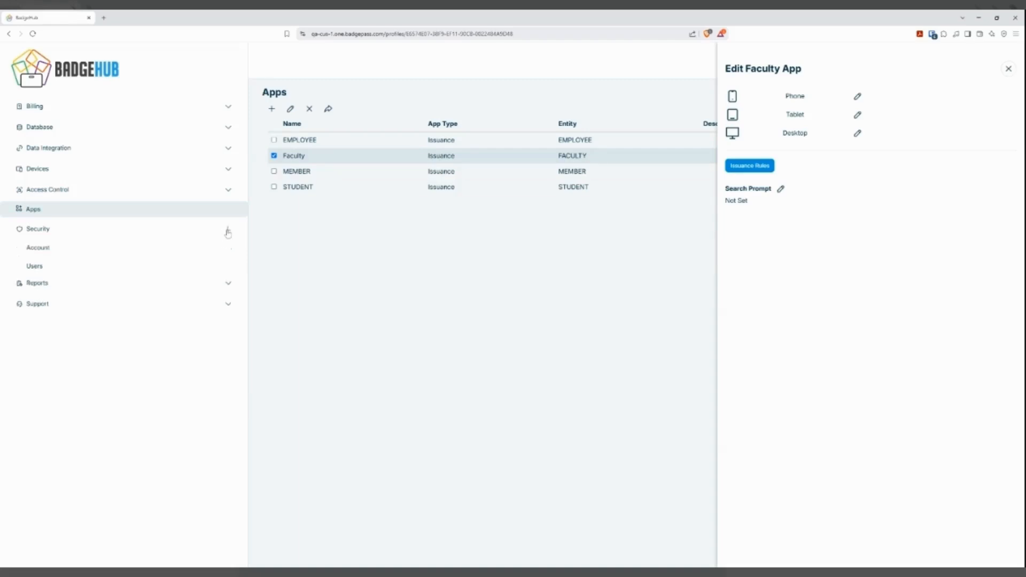
click(51, 272)
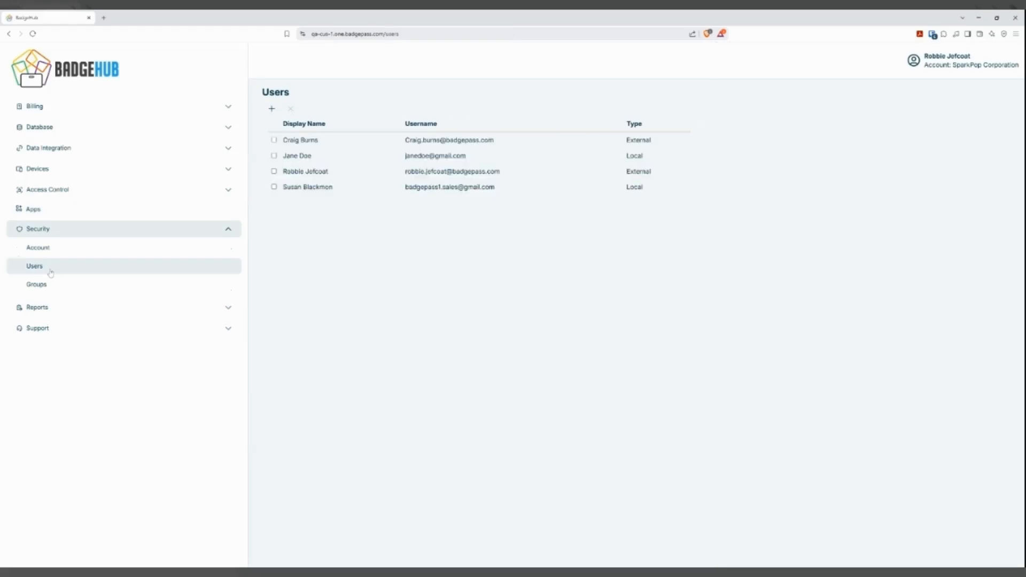
click(306, 172)
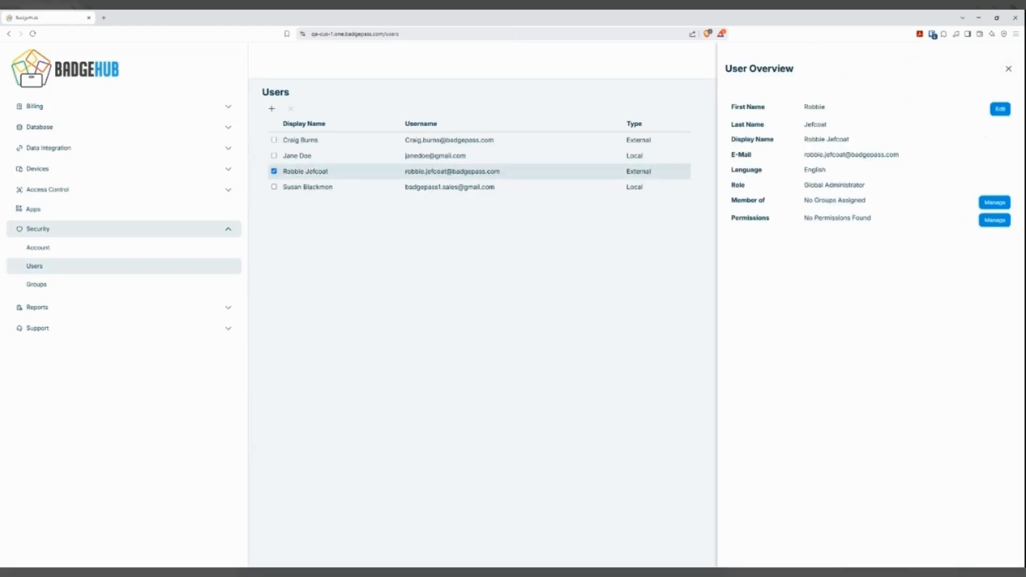
click(996, 222)
click(1005, 119)
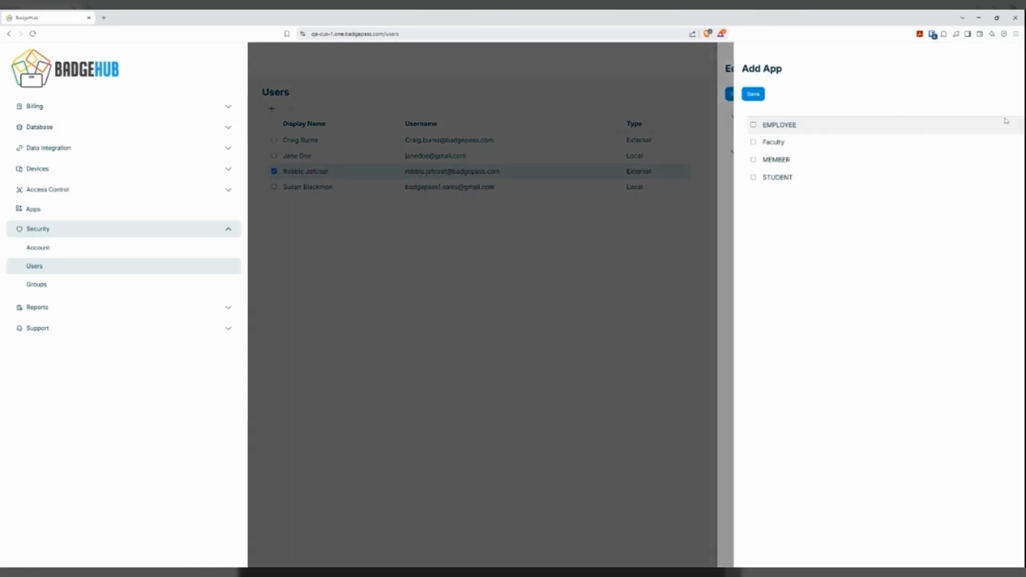
click(756, 143)
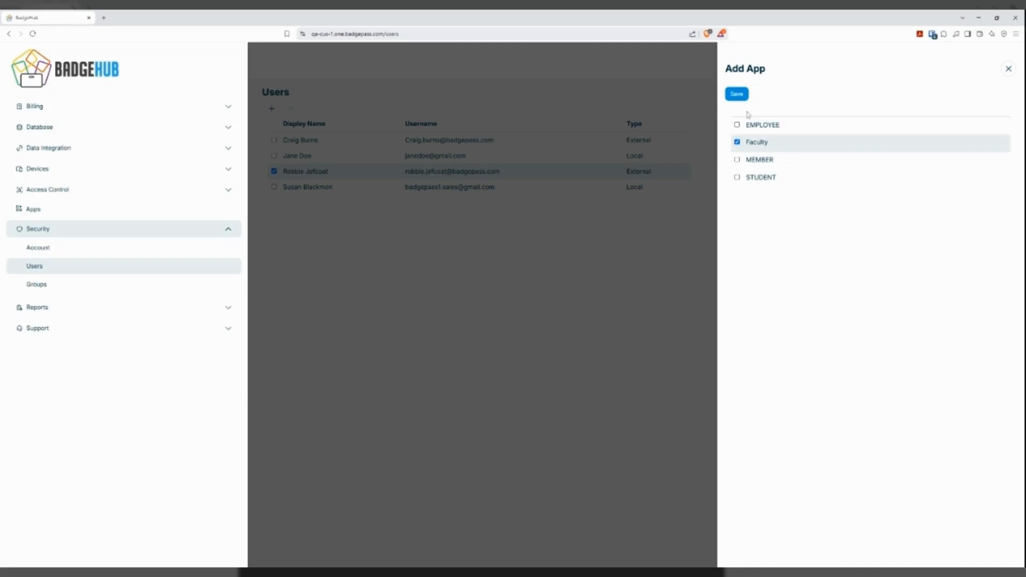
click(736, 94)
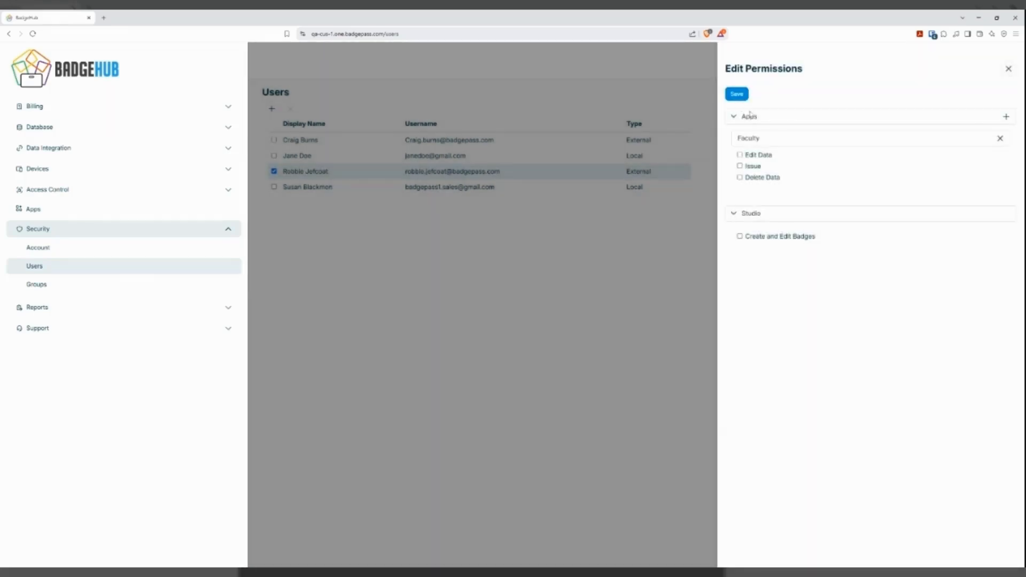
Grant Edit Data, Issue and Delete Data for the Faculty app, save the permissions and close the user overview.
click(759, 155)
click(752, 167)
click(764, 178)
click(738, 94)
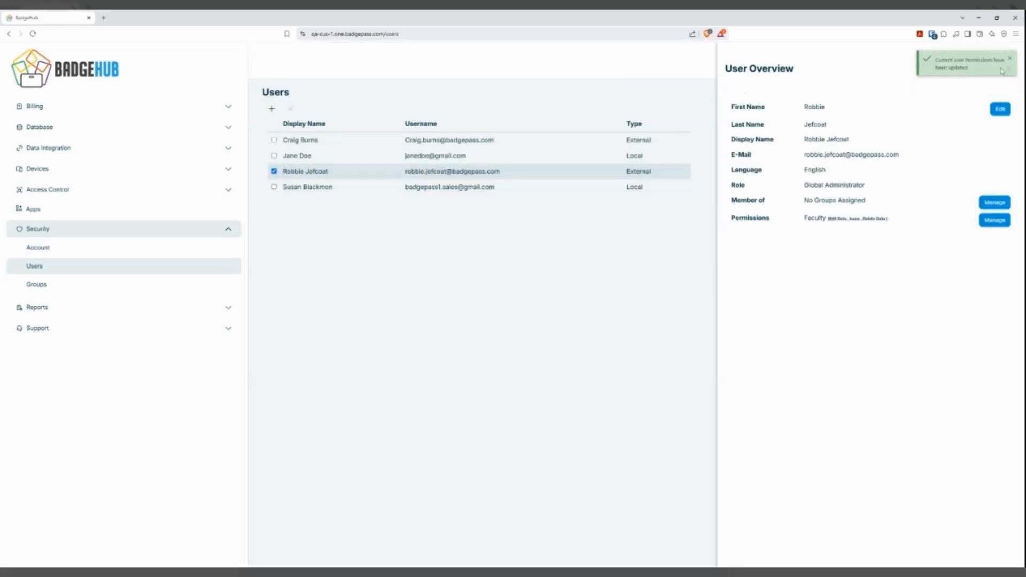
click(1010, 59)
click(1010, 66)
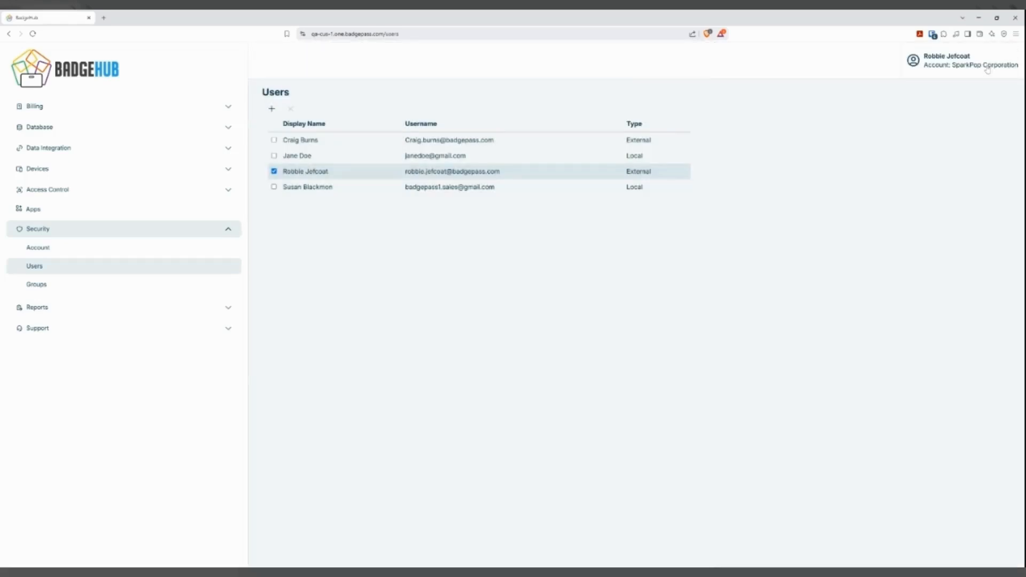